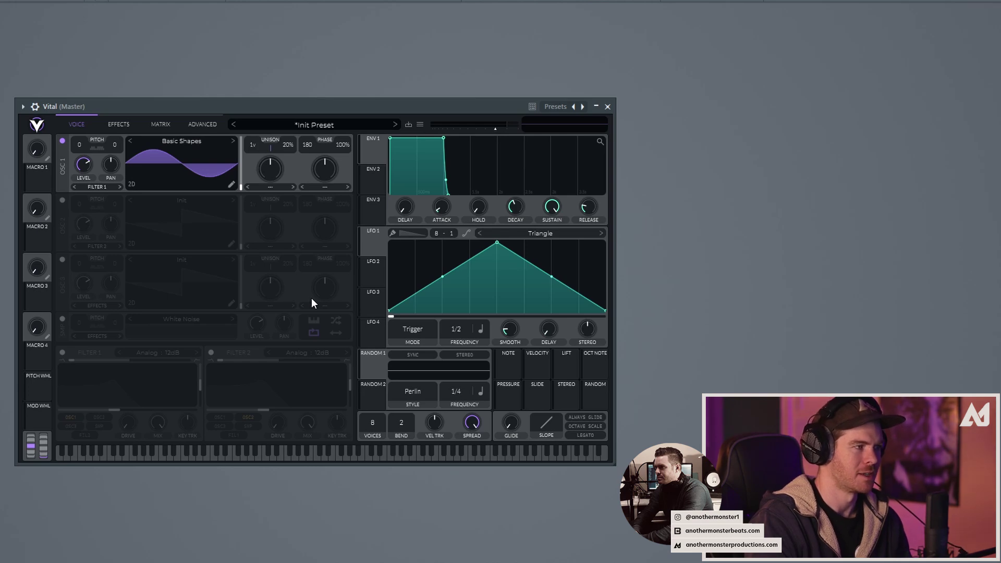
Reset to the init preset and give oscillator 1 a Basic Shapes square wave, pitched -24
{"action": "left_click", "coordinate": [309, 128]}
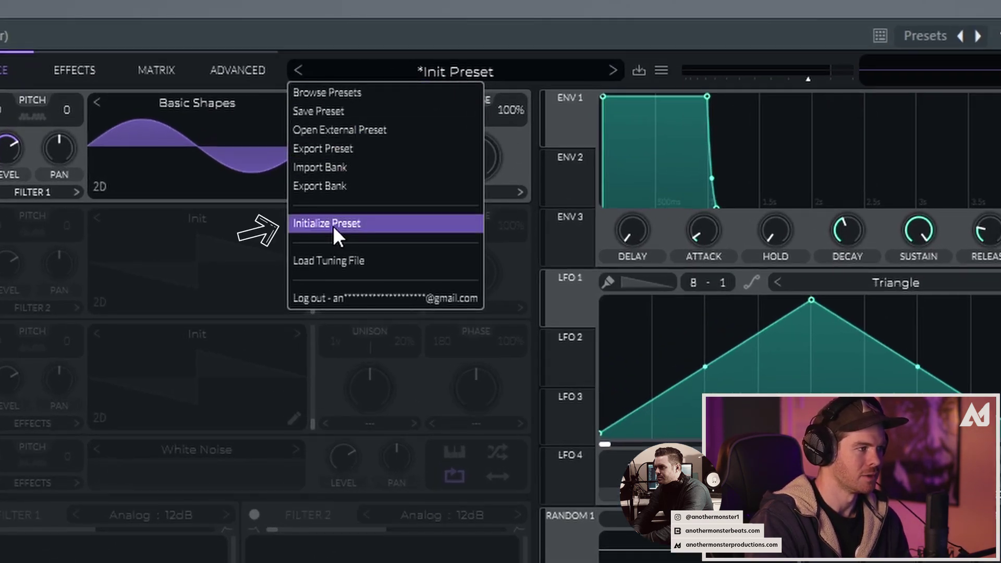
{"action": "left_click", "coordinate": [333, 226]}
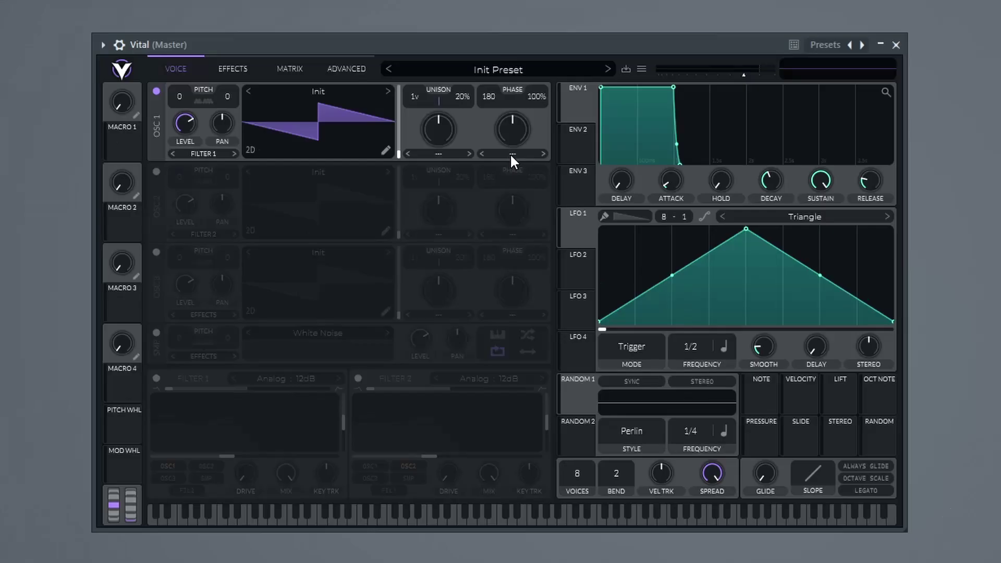
{"action": "left_click", "coordinate": [317, 92]}
{"action": "left_click", "coordinate": [640, 112]}
{"action": "left_click", "coordinate": [296, 118]}
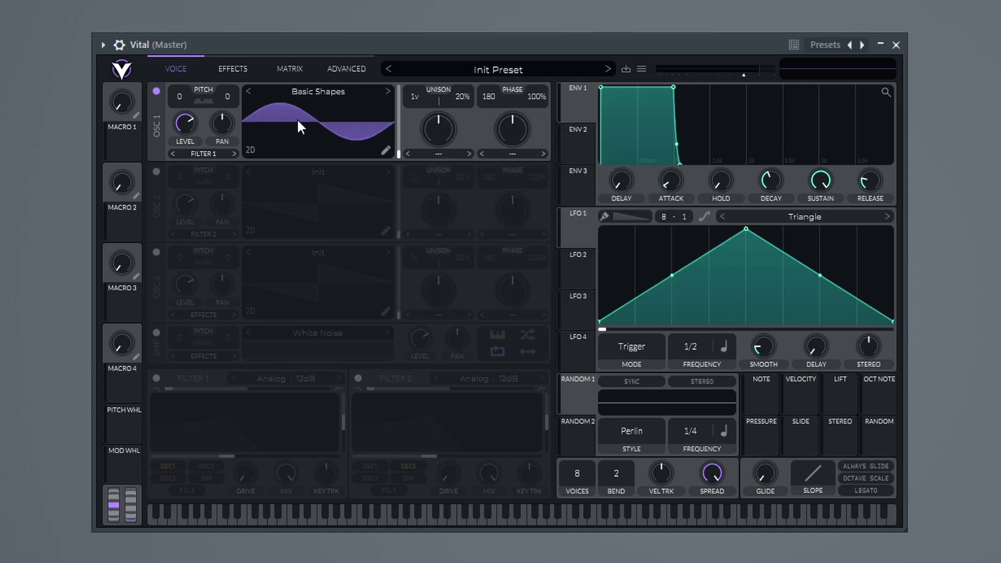
{"action": "left_click_drag", "start_coordinate": [305, 114], "coordinate": [329, 74]}
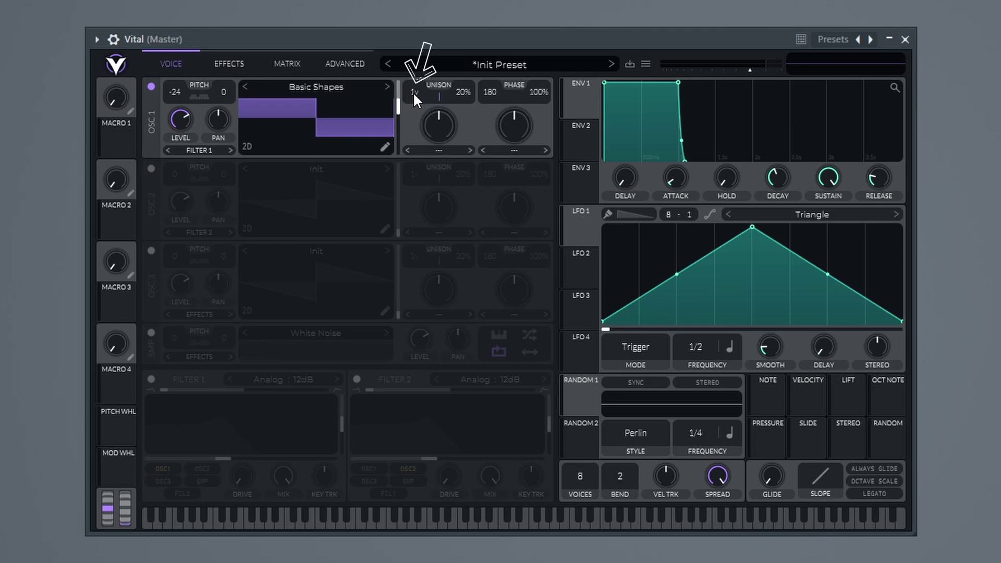
Set oscillator 1 to 9 unison voices at 11% detune with Phase Disperse morph around 10.5%
{"action": "left_click_drag", "start_coordinate": [413, 92], "coordinate": [421, 17]}
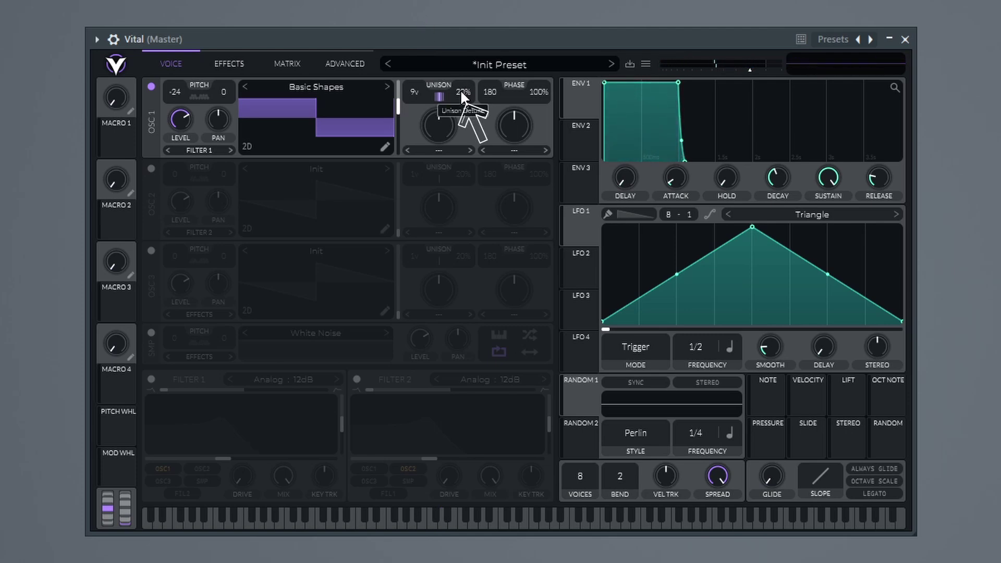
{"action": "left_click_drag", "start_coordinate": [461, 101], "coordinate": [463, 111]}
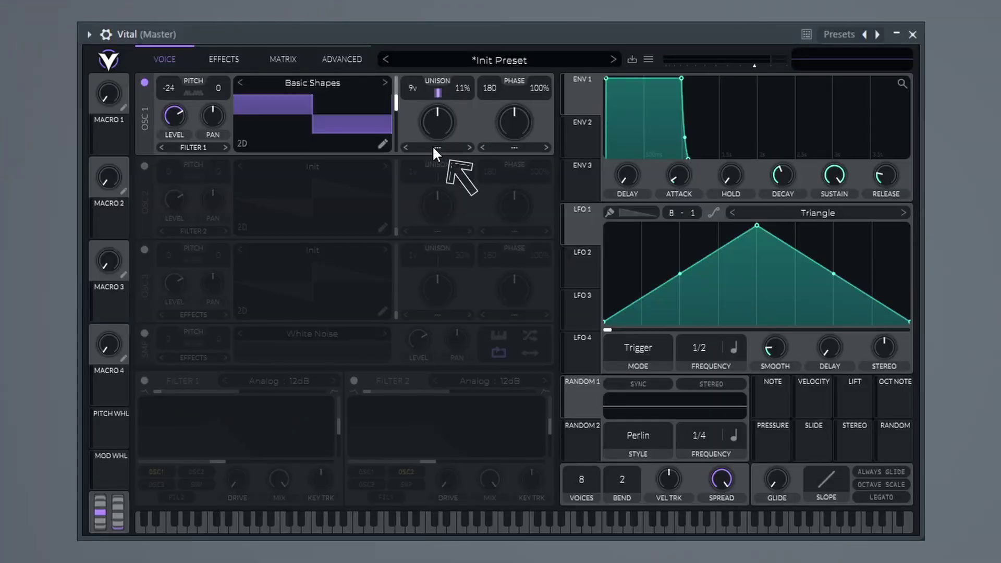
{"action": "left_click", "coordinate": [436, 147]}
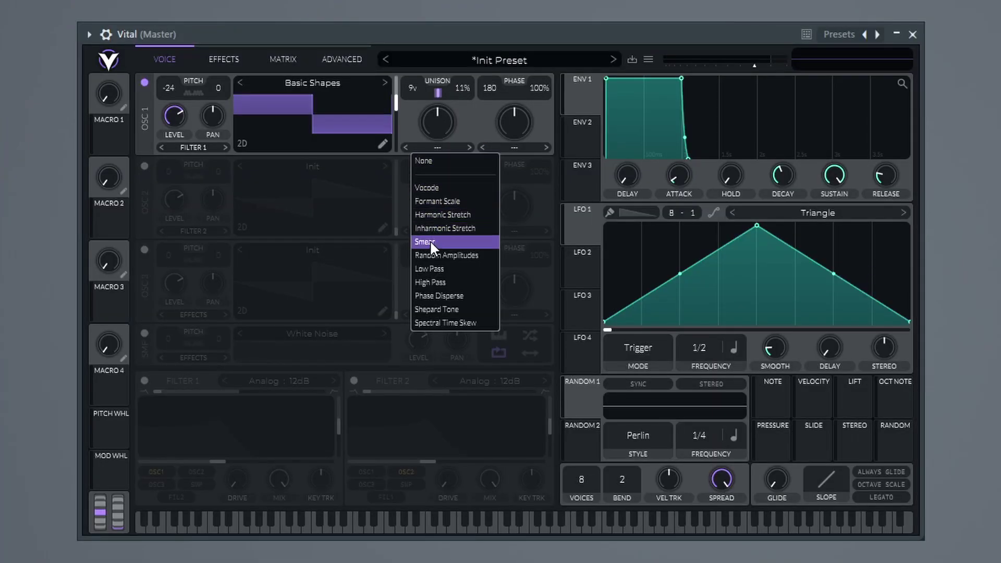
{"action": "left_click", "coordinate": [430, 298]}
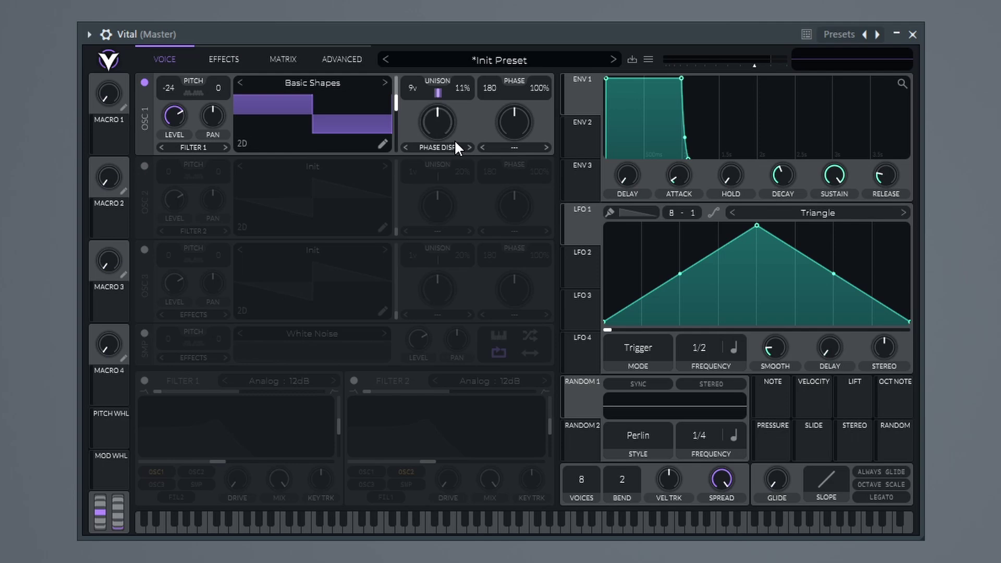
{"action": "mouse_move", "coordinate": [437, 119]}
{"action": "left_mouse_down"}
{"action": "mouse_move", "coordinate": [420, 169]}
{"action": "mouse_move", "coordinate": [423, 132]}
{"action": "mouse_move", "coordinate": [437, 151]}
{"action": "mouse_move", "coordinate": [433, 117]}
{"action": "left_mouse_up"}
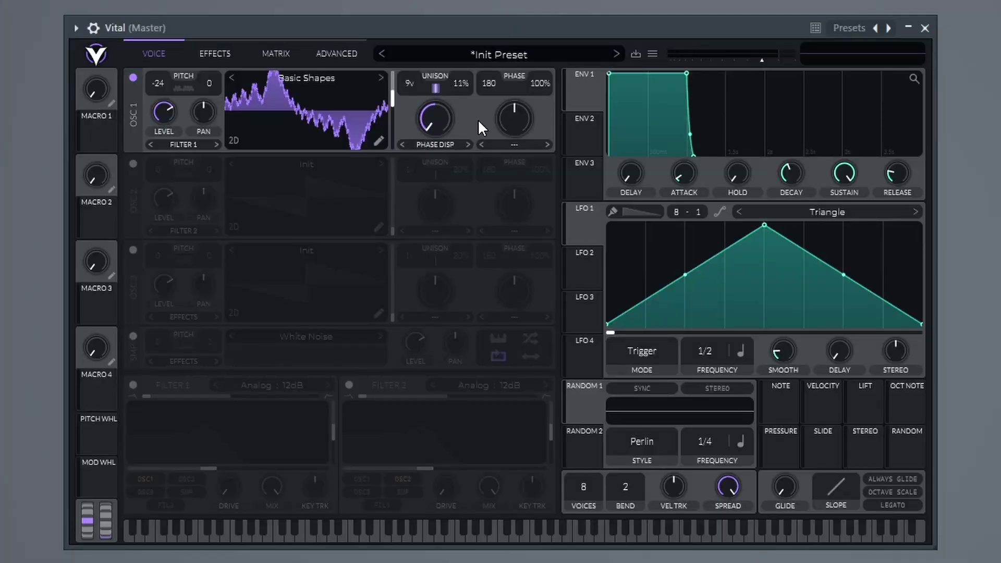
Enable oscillator 2 and load the Basic Shapes sine wavetable into it
{"action": "left_click", "coordinate": [133, 164]}
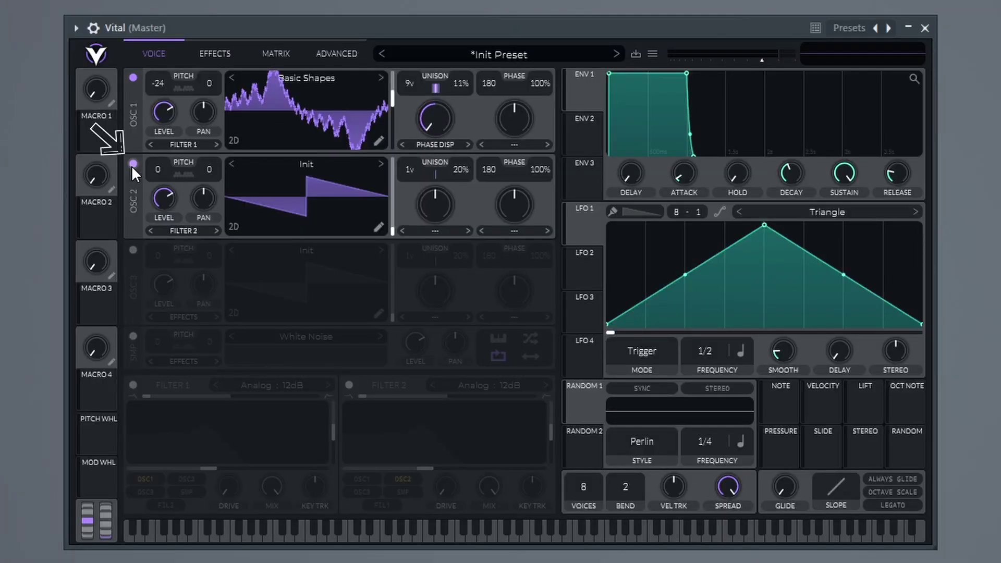
{"action": "left_click", "coordinate": [316, 164]}
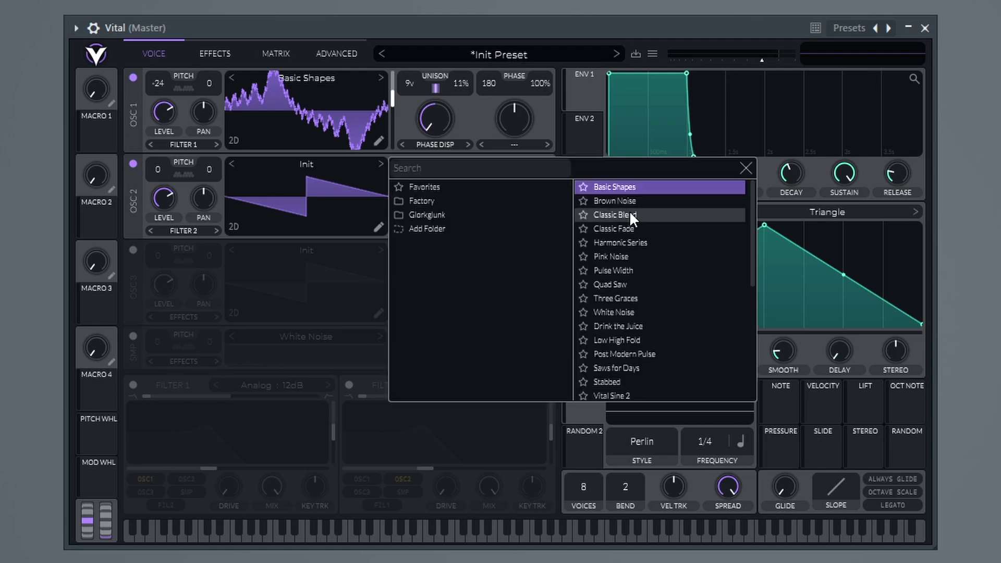
{"action": "left_click", "coordinate": [626, 186]}
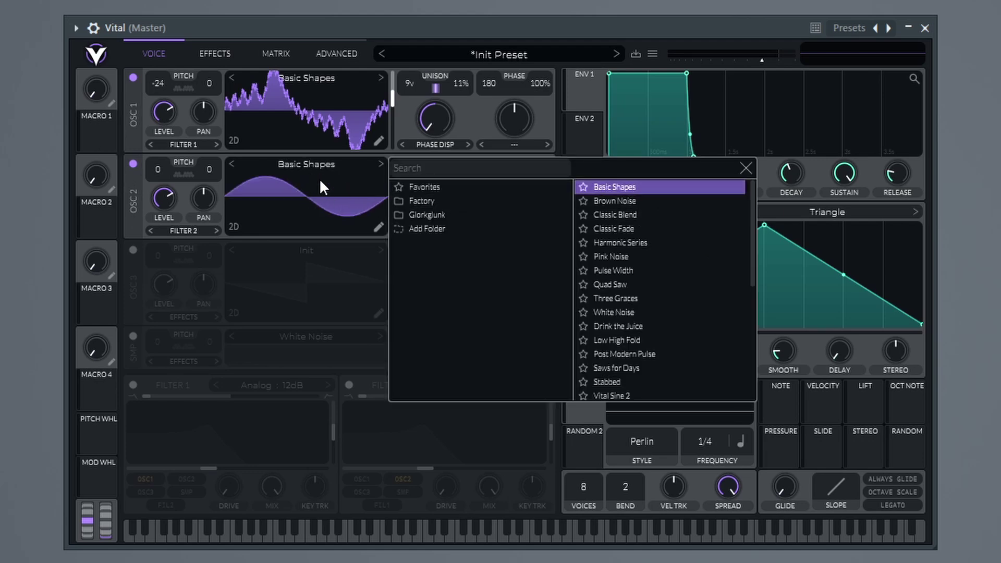
{"action": "left_click", "coordinate": [745, 168]}
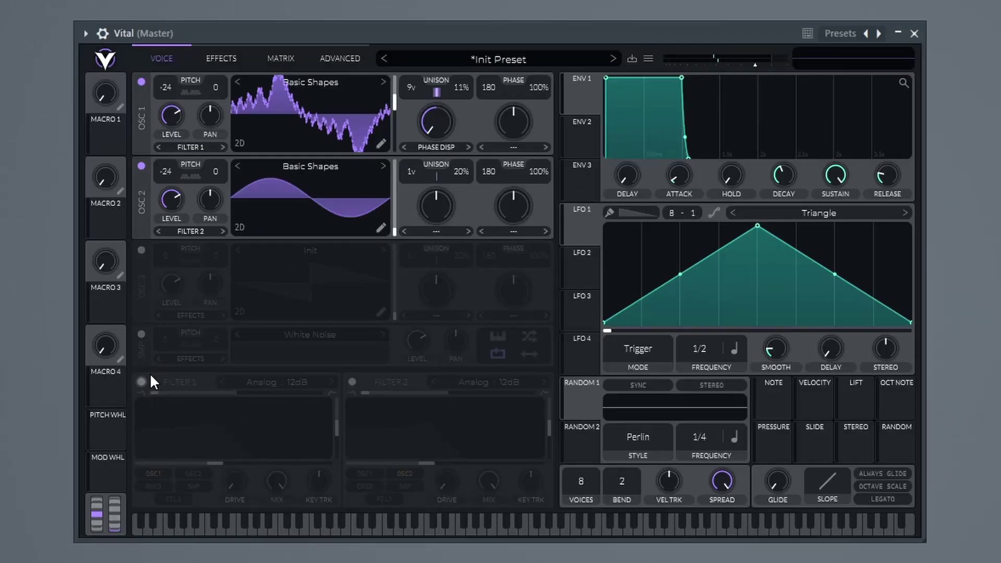
Enable Filter 1 as a Positive Phaser with resonance at zero
{"action": "left_click", "coordinate": [143, 382]}
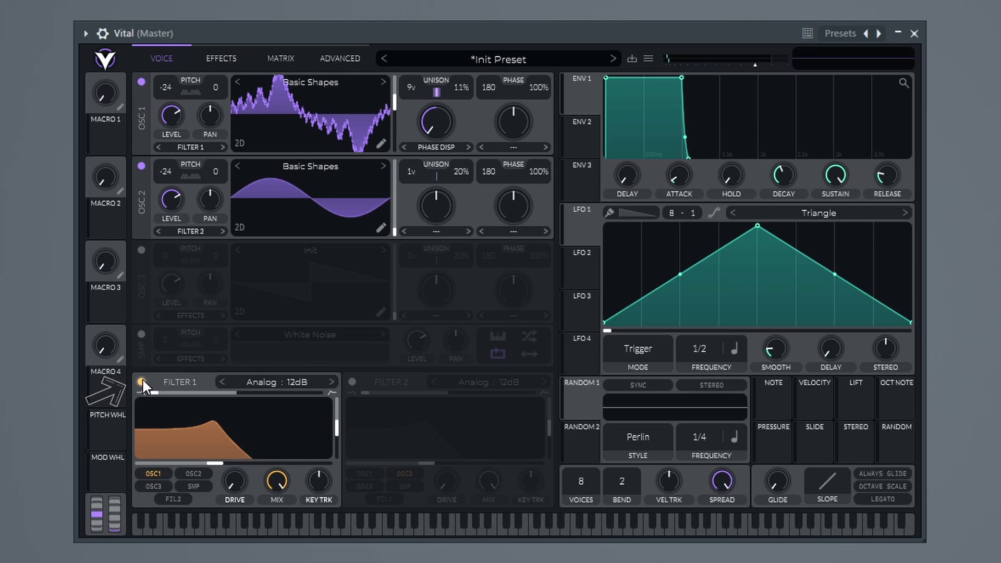
{"action": "left_click", "coordinate": [274, 383]}
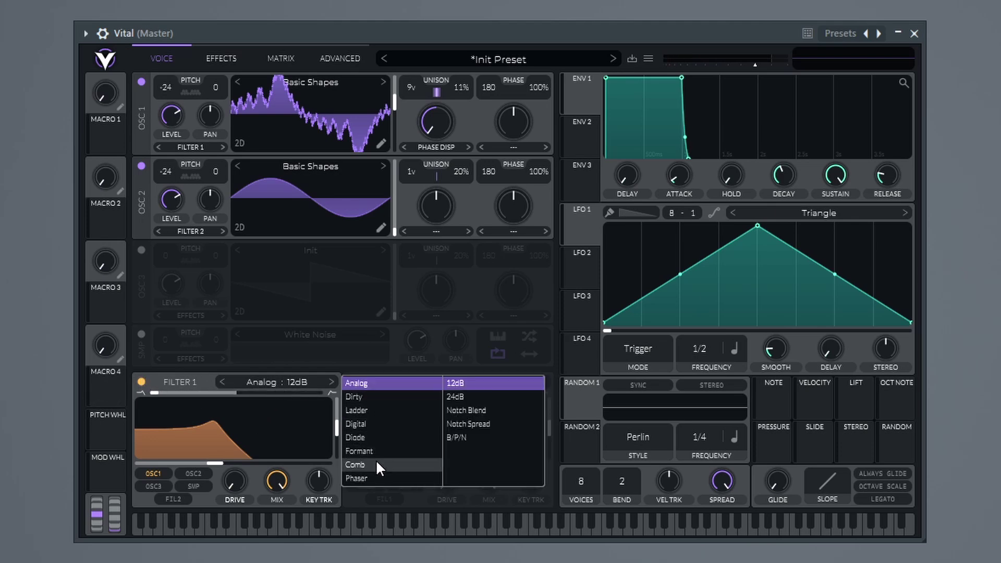
{"action": "left_click", "coordinate": [377, 478]}
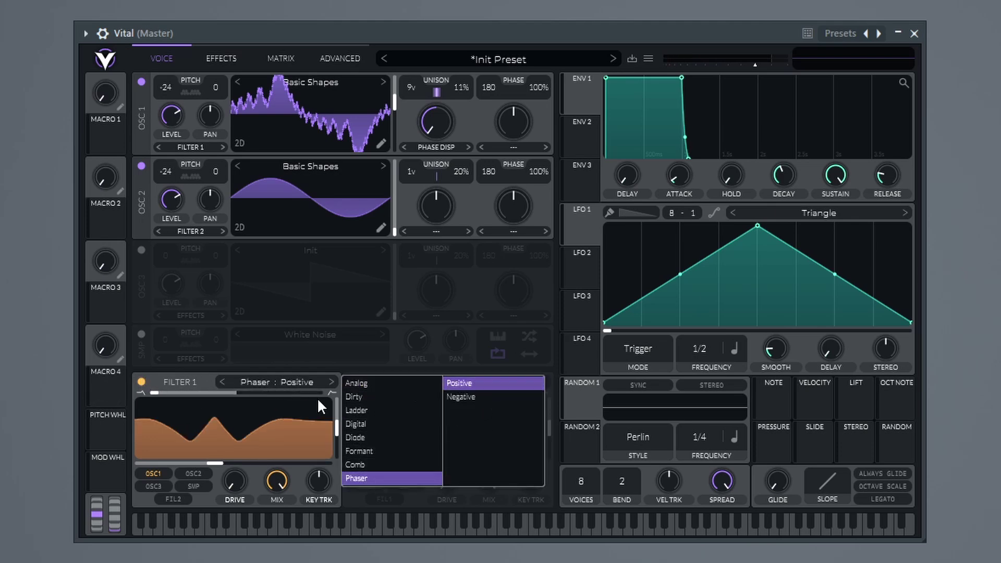
{"action": "left_click", "coordinate": [258, 436]}
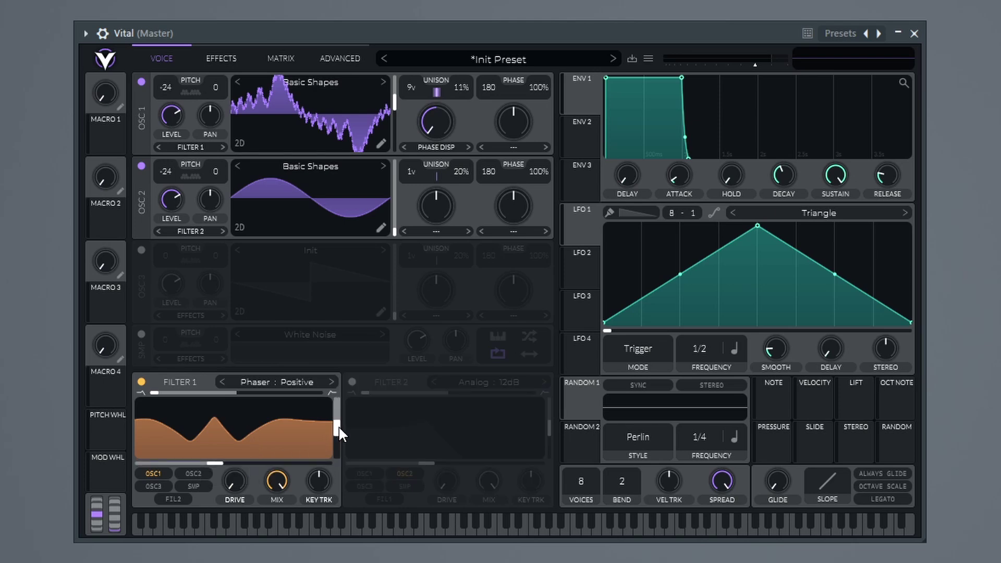
{"action": "left_click_drag", "start_coordinate": [339, 426], "coordinate": [337, 497]}
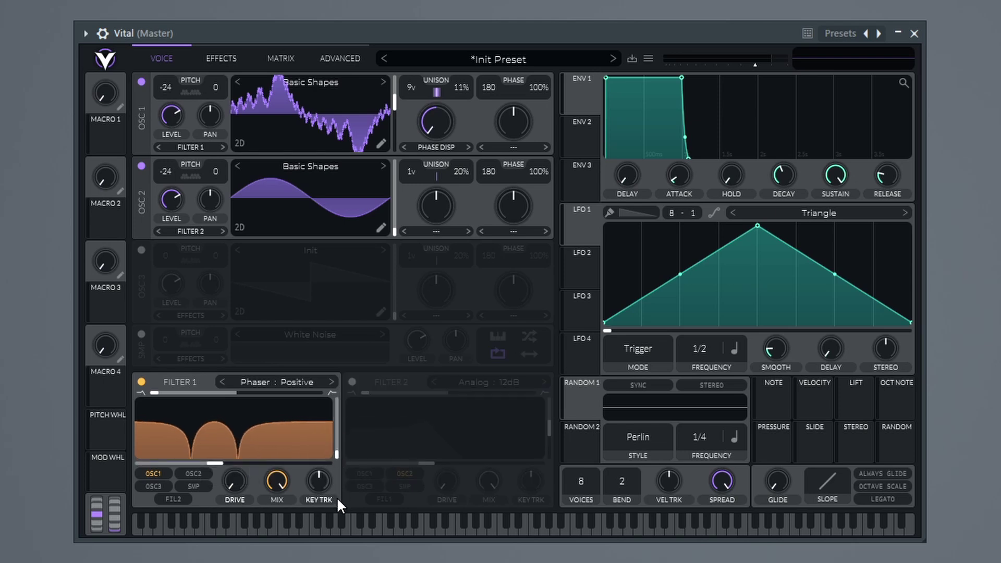
Set Filter 1's cutoff to about 25.7 semitones and assign LFO 1 to modulate it
{"action": "left_click_drag", "start_coordinate": [215, 463], "coordinate": [301, 461]}
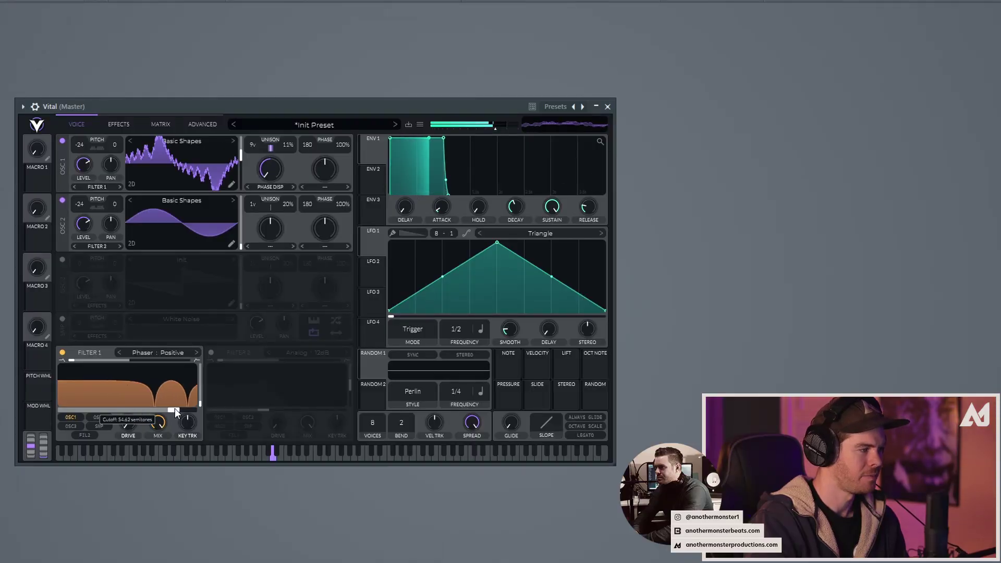
{"action": "left_click_drag", "start_coordinate": [174, 408], "coordinate": [147, 414]}
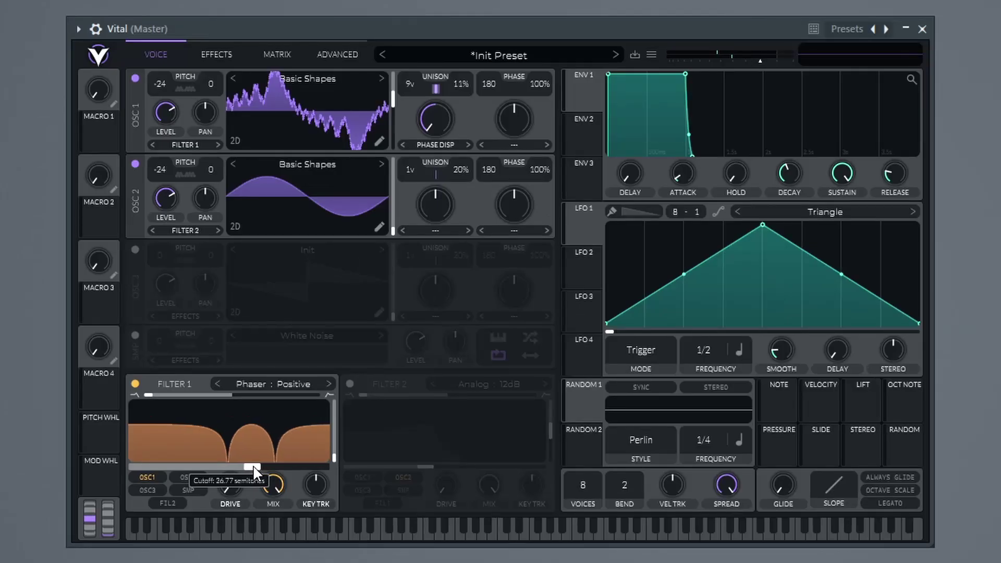
{"action": "left_click_drag", "start_coordinate": [252, 465], "coordinate": [251, 466]}
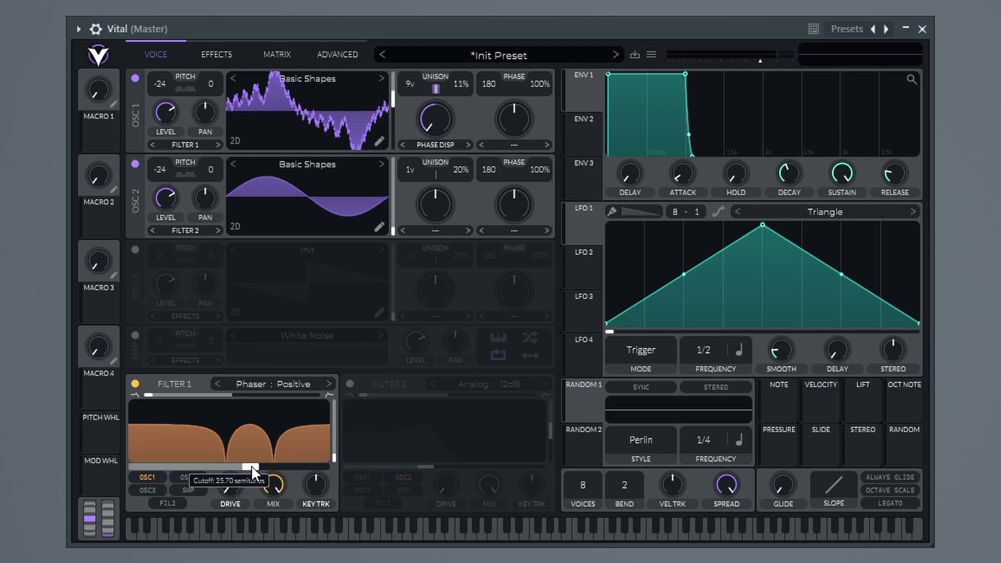
{"action": "left_click_drag", "start_coordinate": [571, 244], "coordinate": [252, 467]}
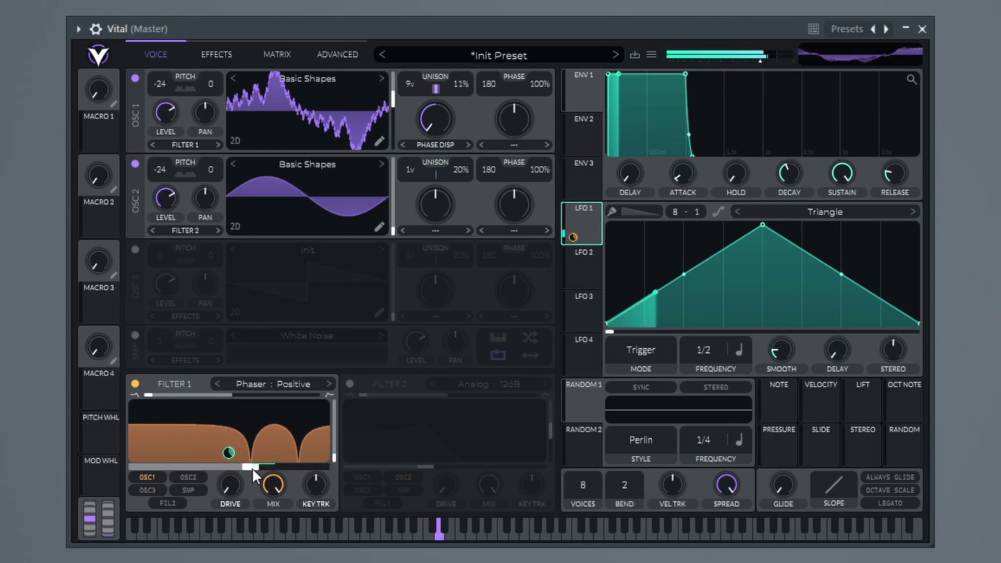
Set the LFO 1 cutoff modulation to about 65.65 and lower the phaser cutoff to 21.95 semitones
{"action": "mouse_move", "coordinate": [229, 453]}
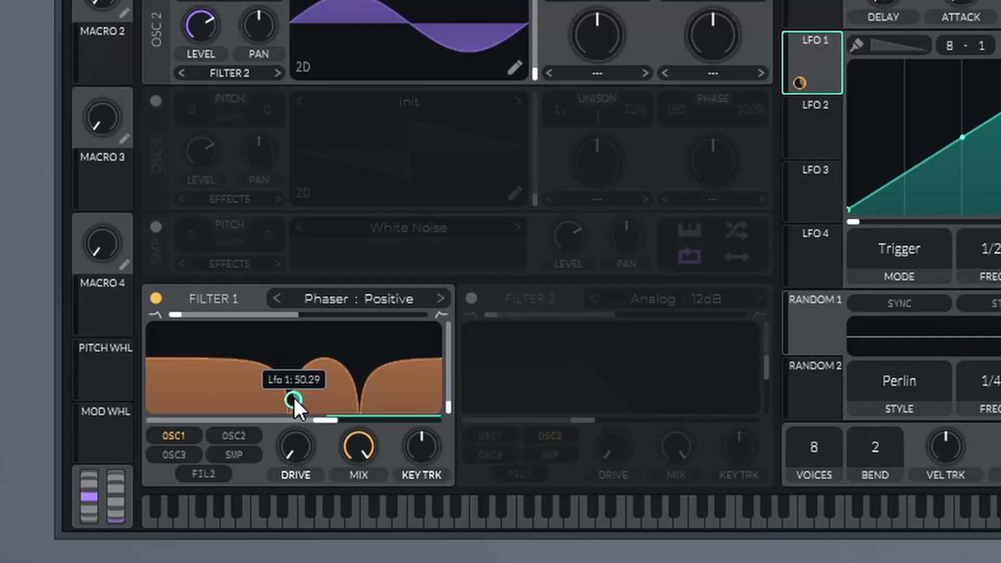
{"action": "left_click_drag", "start_coordinate": [294, 400], "coordinate": [294, 380]}
{"action": "left_click_drag", "start_coordinate": [294, 400], "coordinate": [294, 396]}
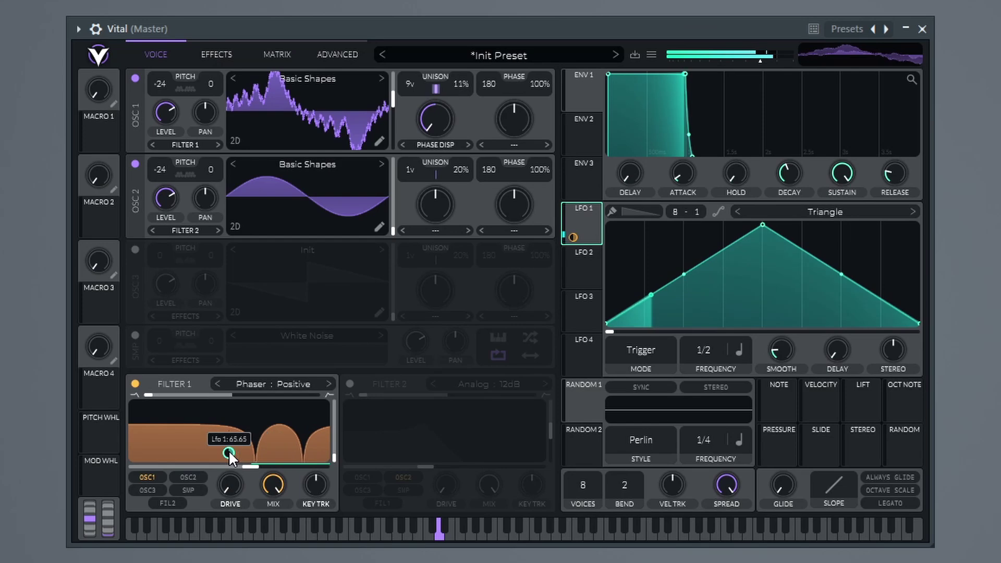
{"action": "mouse_move", "coordinate": [245, 464]}
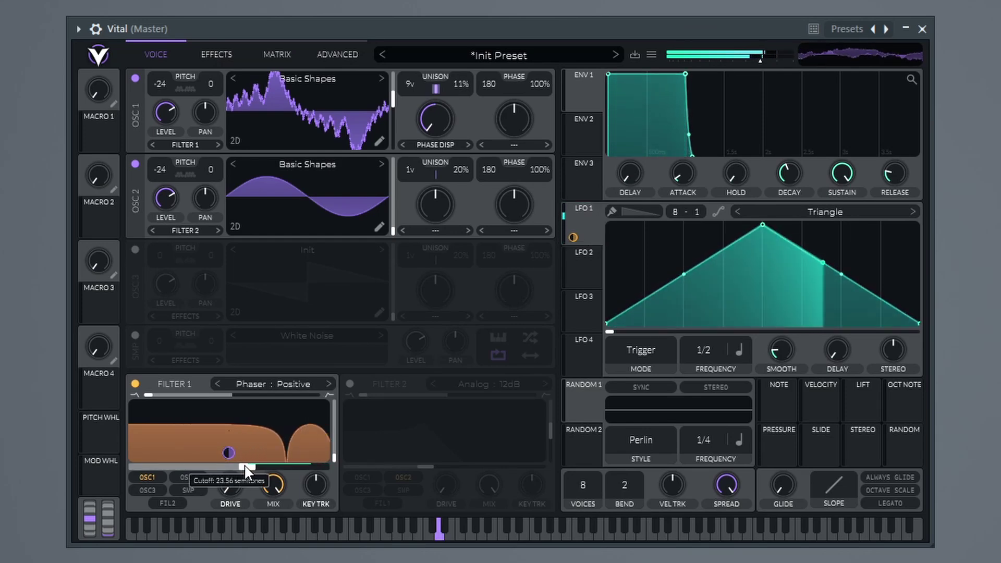
{"action": "left_click_drag", "start_coordinate": [244, 466], "coordinate": [243, 466]}
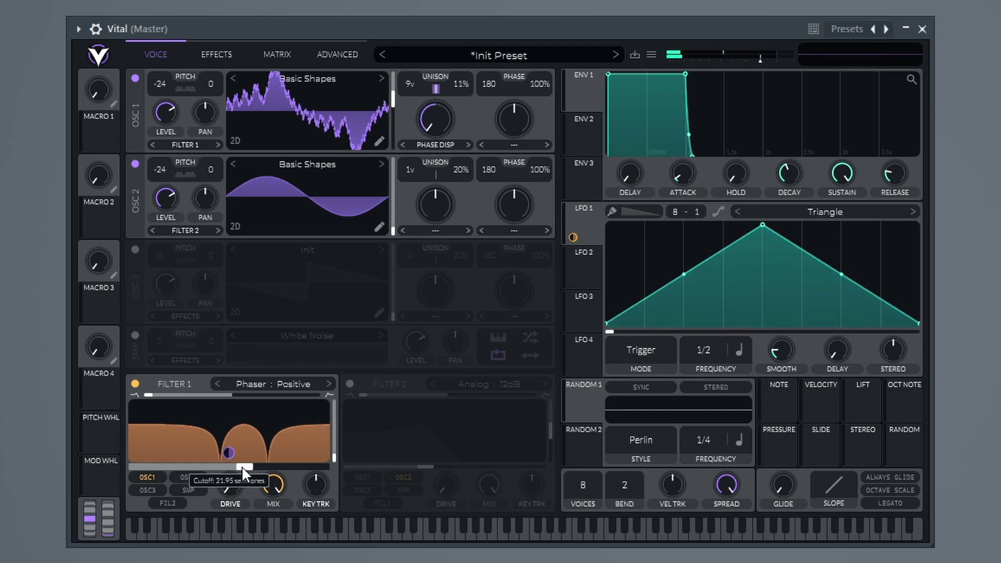
Enable Filter 2 as Analog 24dB with 0% resonance, and shorten ENV 1 attack to roughly 0.011 s
{"action": "left_click", "coordinate": [349, 384]}
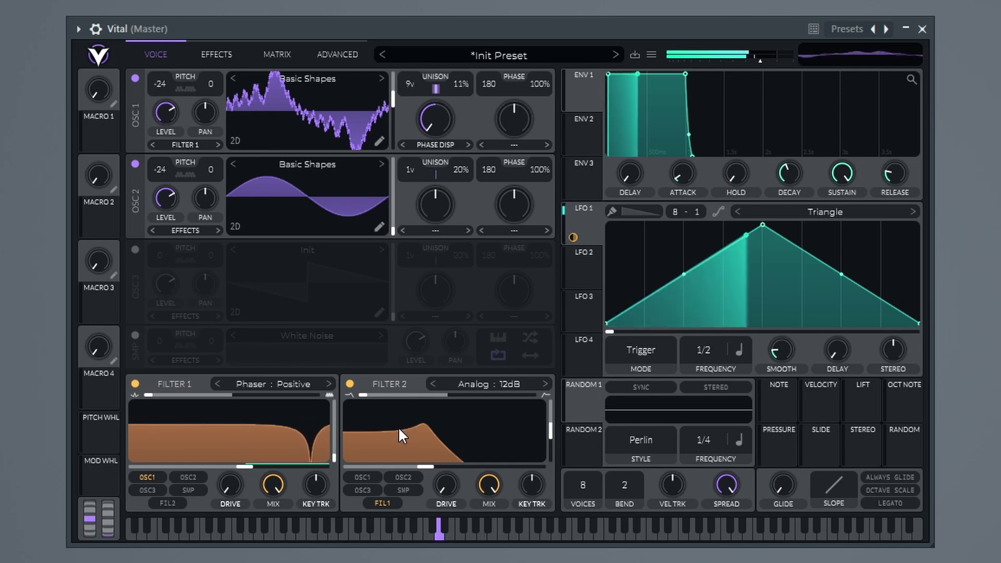
{"action": "left_click_drag", "start_coordinate": [550, 431], "coordinate": [541, 510]}
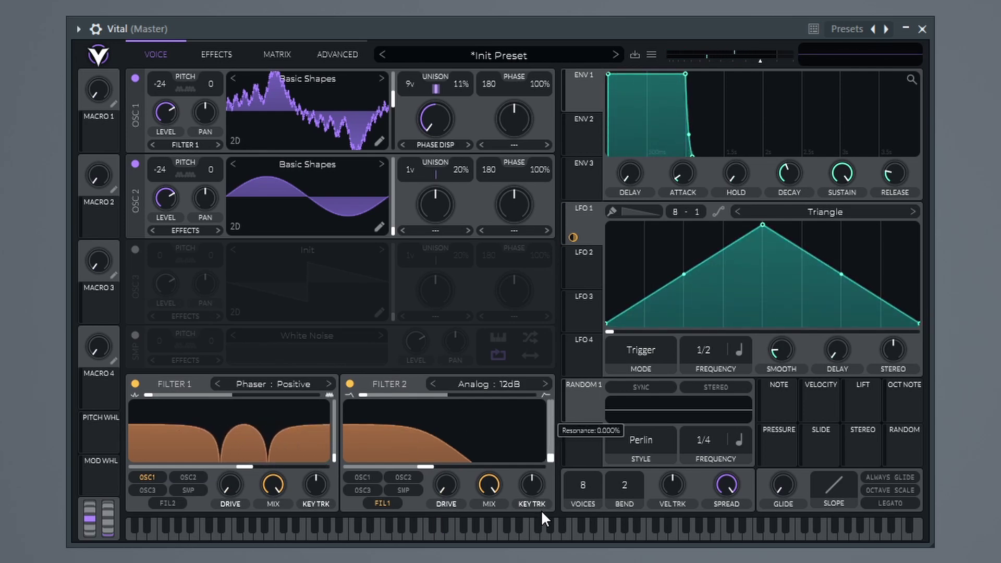
{"action": "left_click", "coordinate": [544, 384]}
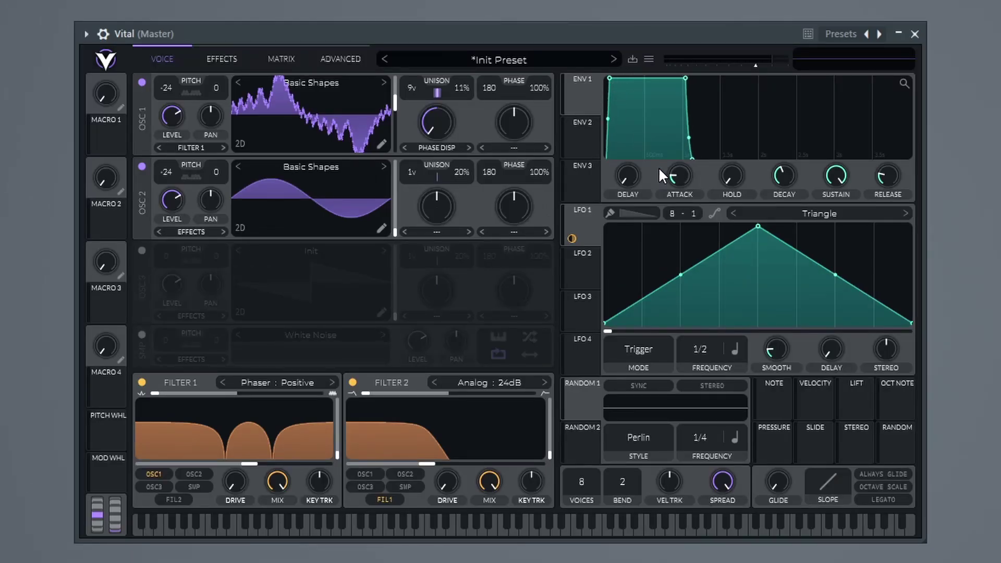
{"action": "scroll", "coordinate": [671, 175], "scroll_direction": "up", "scroll_amount": 3}
{"action": "left_click_drag", "start_coordinate": [672, 175], "coordinate": [671, 183]}
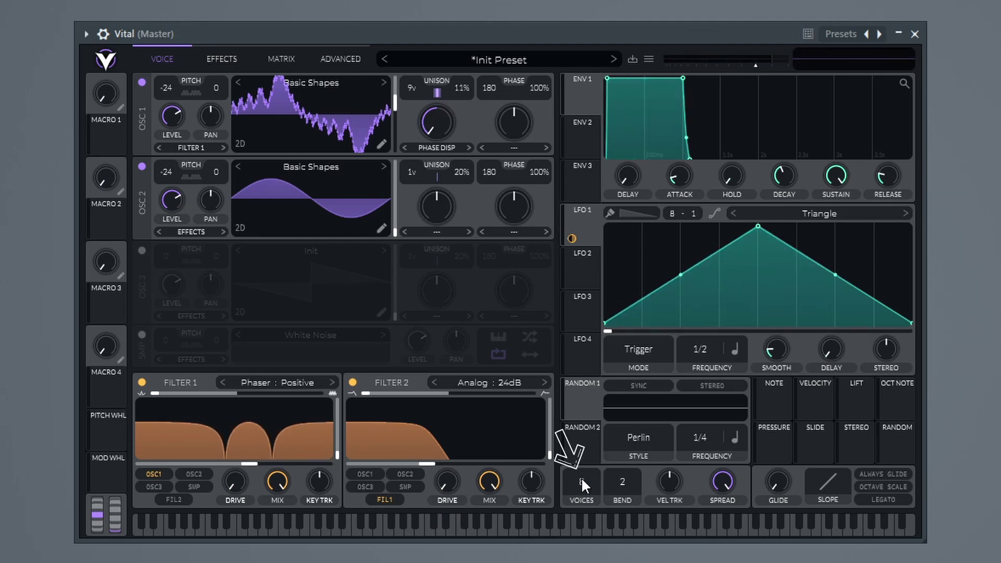
Set voices to 1, glide to about 0.039 seconds, and enable legato
{"action": "left_click_drag", "start_coordinate": [583, 481], "coordinate": [582, 508]}
{"action": "left_click_drag", "start_coordinate": [782, 483], "coordinate": [781, 418]}
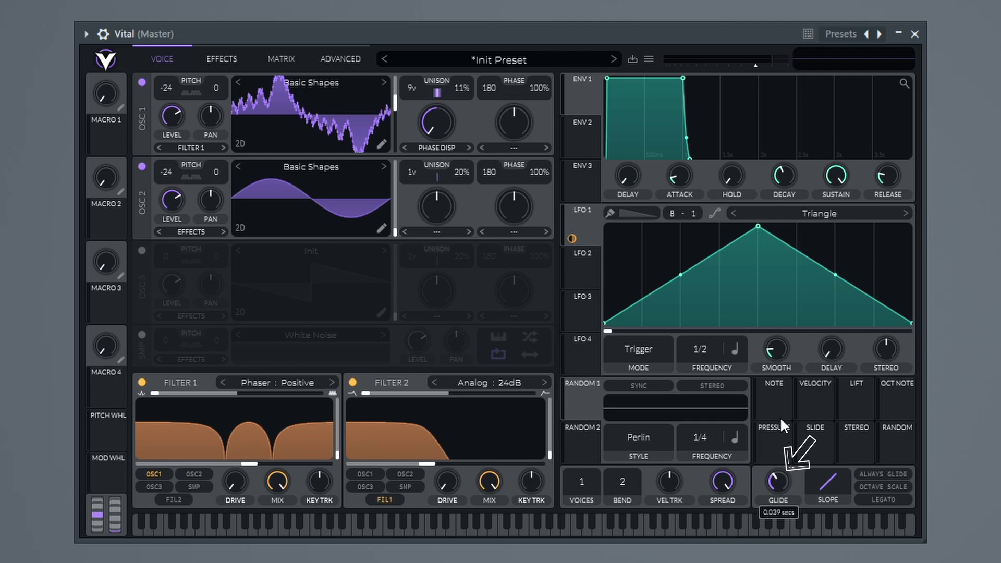
{"action": "left_click_drag", "start_coordinate": [780, 418], "coordinate": [780, 416]}
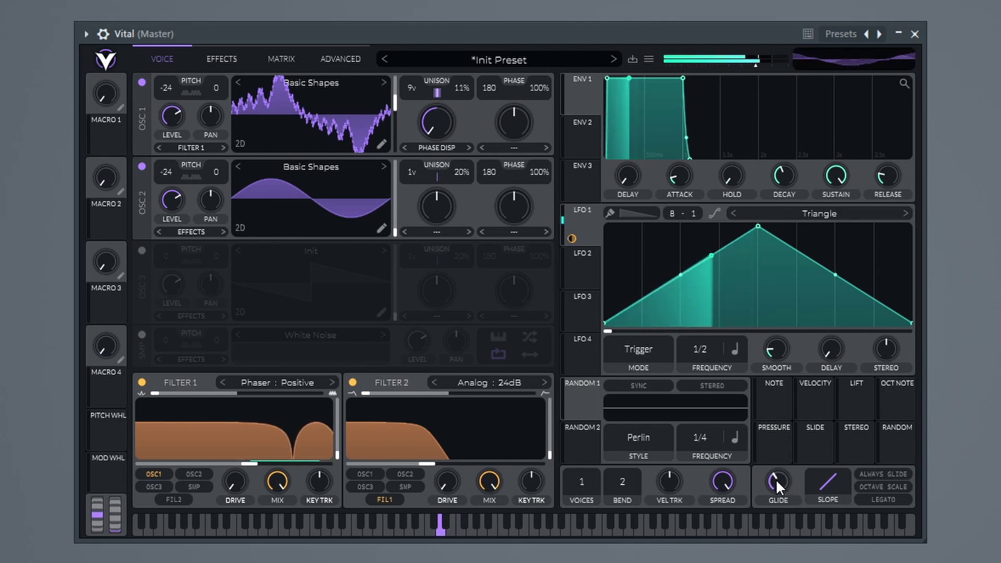
{"action": "left_click", "coordinate": [871, 498]}
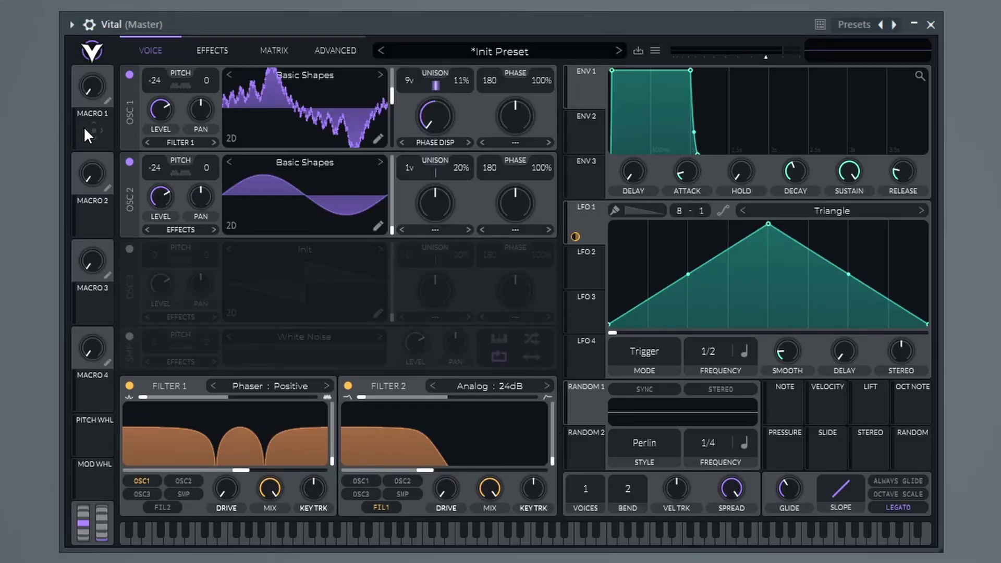
Route Macro 1 to Filter 2's cutoff and turn Macro 1 up to 0.120
{"action": "left_click_drag", "start_coordinate": [102, 136], "coordinate": [424, 471]}
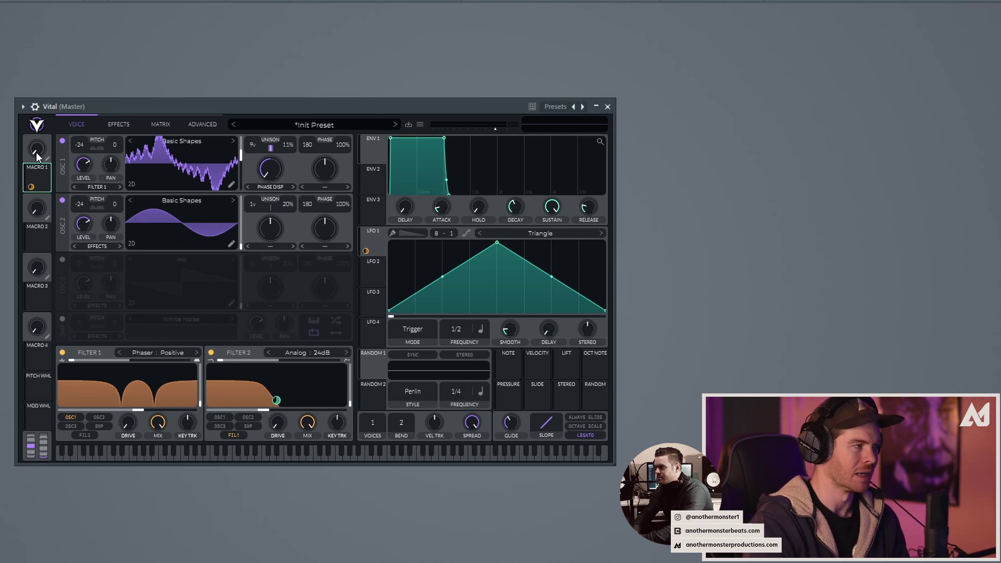
{"action": "left_click_drag", "start_coordinate": [36, 152], "coordinate": [43, 111]}
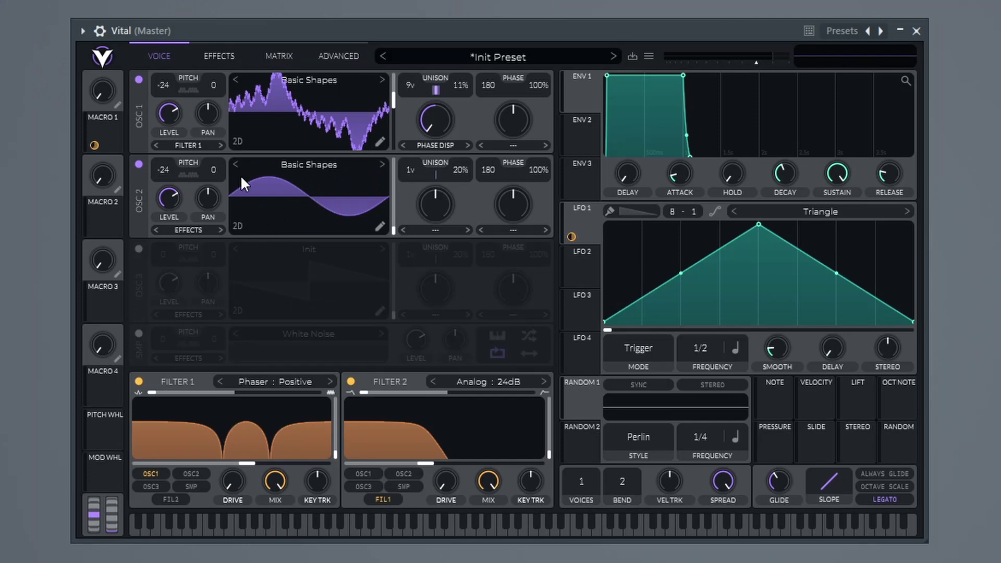
On the Effects page, lower the compressor MIX to about 0.095
{"action": "left_click", "coordinate": [217, 58]}
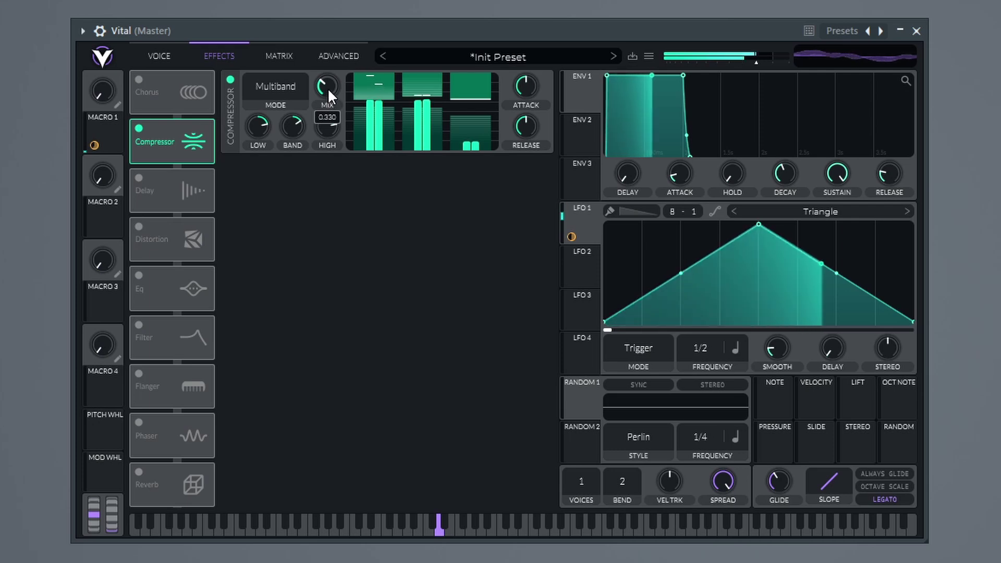
{"action": "mouse_move", "coordinate": [328, 88]}
{"action": "left_mouse_down"}
{"action": "mouse_move", "coordinate": [327, 101]}
{"action": "mouse_move", "coordinate": [326, 86]}
{"action": "left_mouse_up"}
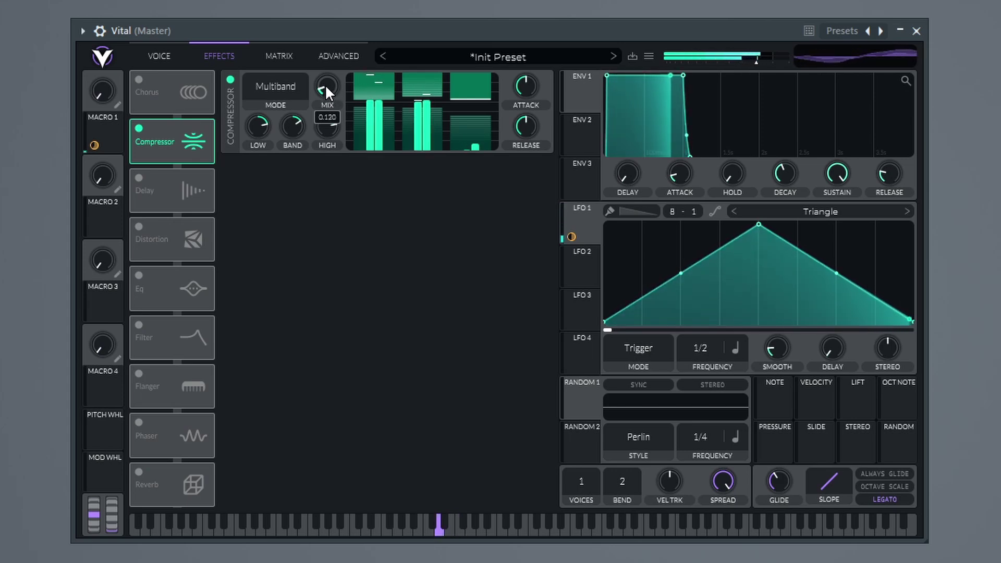
{"action": "left_click_drag", "start_coordinate": [324, 84], "coordinate": [328, 157]}
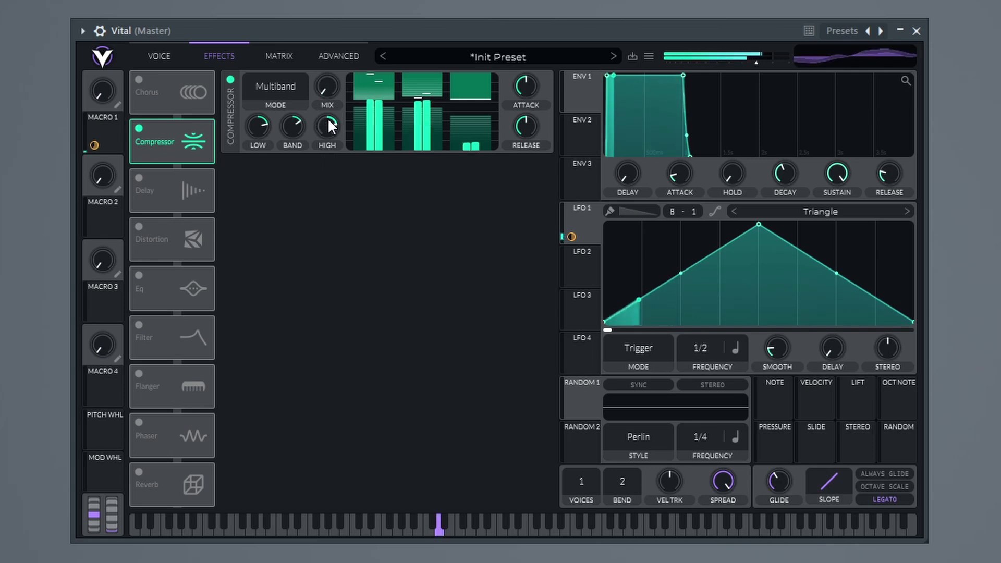
{"action": "mouse_move", "coordinate": [324, 93]}
{"action": "left_mouse_down"}
{"action": "mouse_move", "coordinate": [324, 76]}
{"action": "mouse_move", "coordinate": [324, 86]}
{"action": "left_mouse_up"}
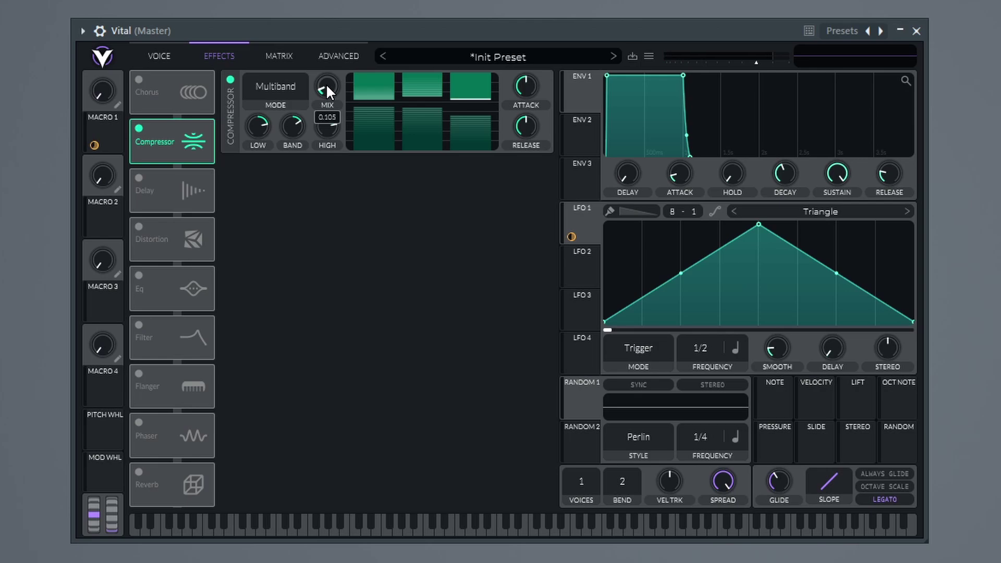
{"action": "left_click_drag", "start_coordinate": [327, 83], "coordinate": [326, 86]}
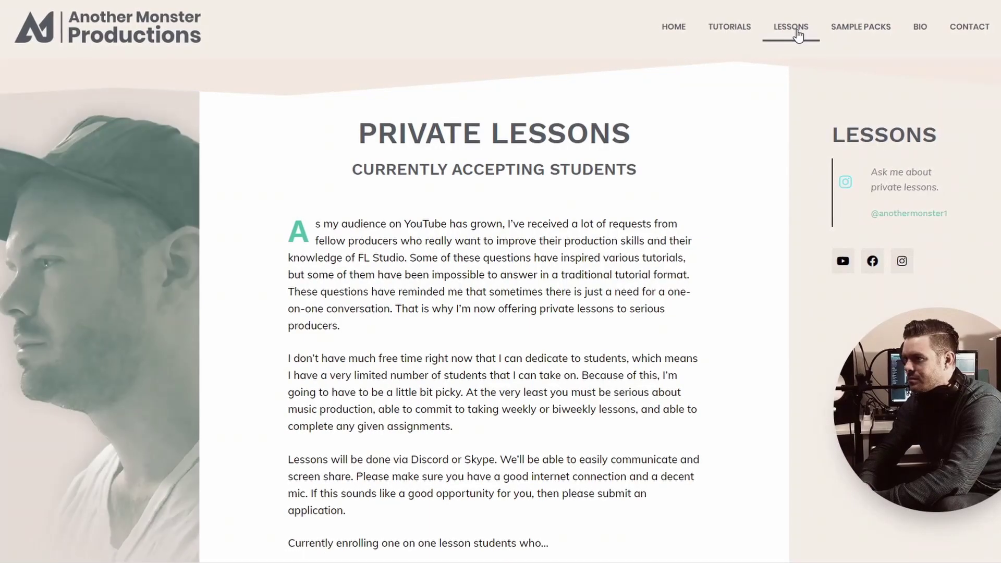
Scroll the Private Lessons page to the student requirements and sign-up form link
{"action": "scroll", "coordinate": [727, 193], "scroll_direction": "down", "scroll_amount": 7}
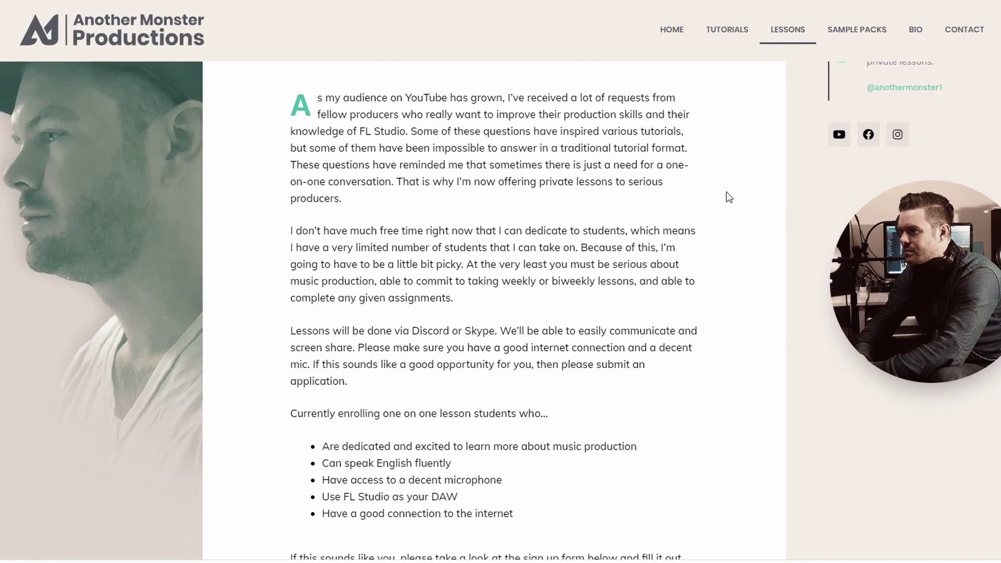
{"action": "scroll", "coordinate": [722, 280], "scroll_direction": "down", "scroll_amount": 2}
{"action": "scroll", "coordinate": [722, 279], "scroll_direction": "up", "scroll_amount": 8}
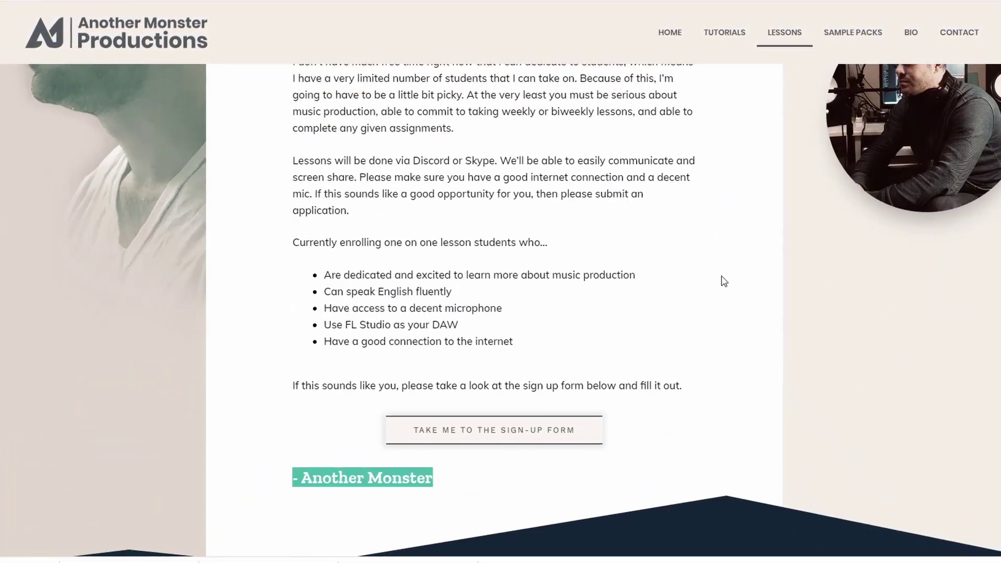